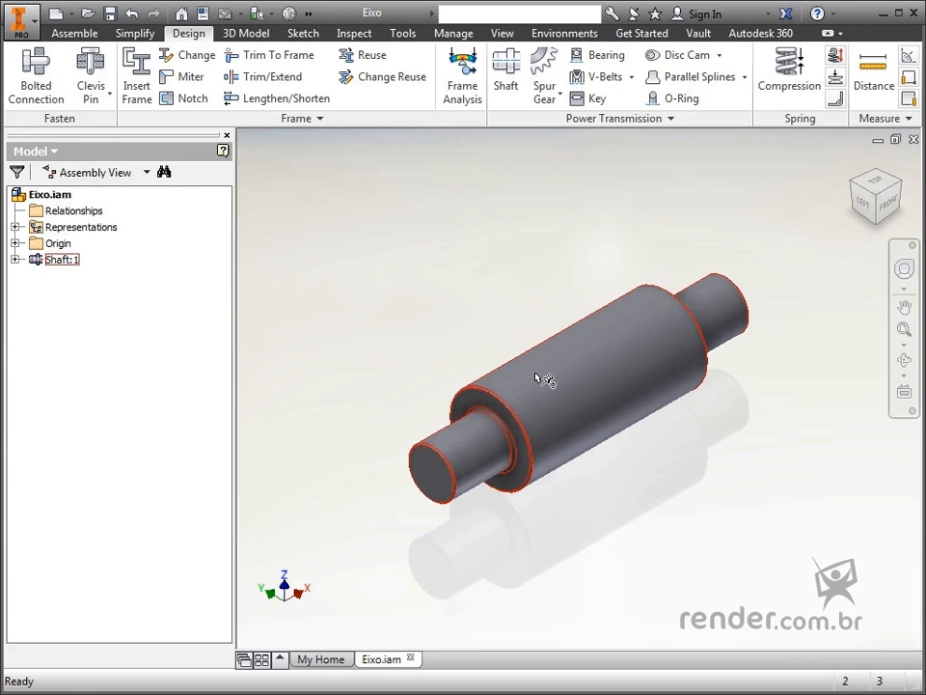
Inspect the shaft from several angles, including a close-up of its narrow end journal.
{"action": "key", "text": "F4"}
{"action": "left_click_drag", "start_coordinate": [580, 392], "coordinate": [458, 186]}
{"action": "key", "text": "F6"}
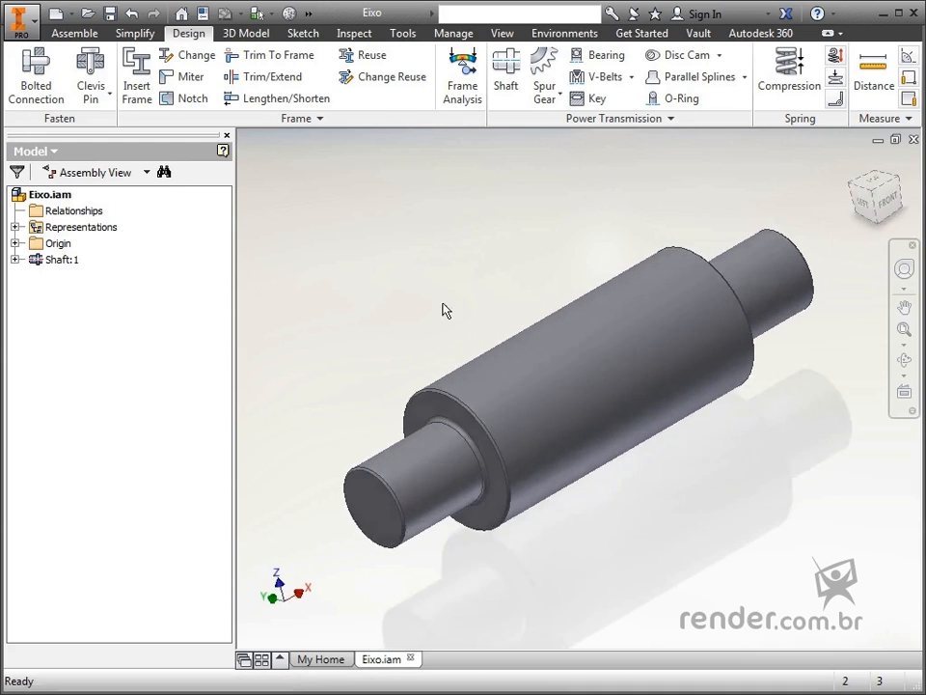
{"action": "scroll", "coordinate": [334, 536], "scroll_direction": "down", "scroll_amount": 3}
{"action": "middle_click_drag", "start_coordinate": [436, 370], "coordinate": [475, 306]}
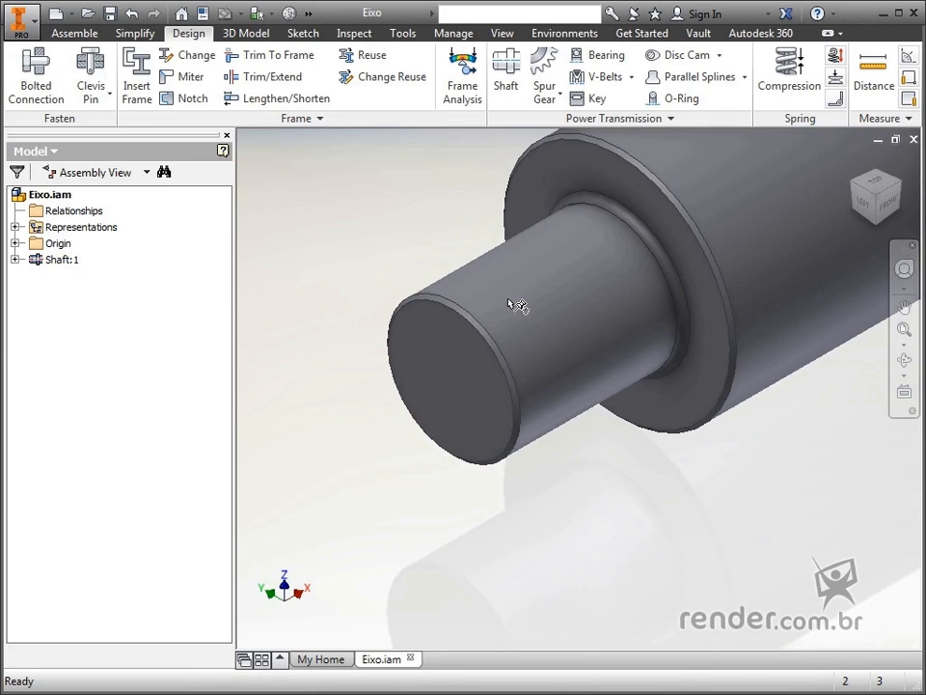
{"action": "middle_click", "coordinate": [588, 419]}
{"action": "middle_click", "coordinate": [588, 419]}
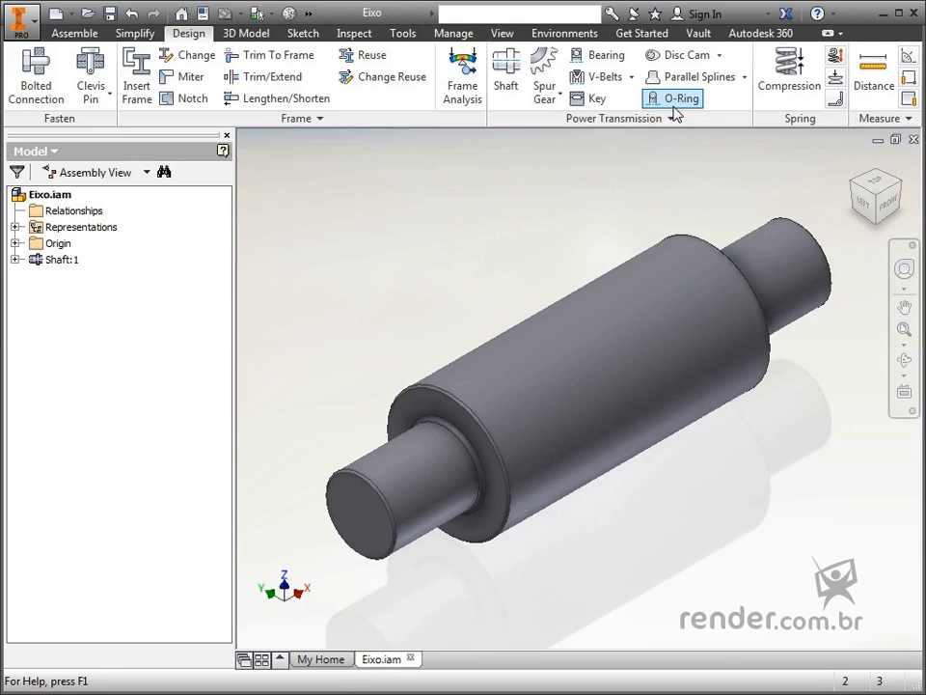
Start an O-ring on the near journal's cylindrical surface, referenced to the shaft's end face at a distance of 10 mm.
{"action": "left_click", "coordinate": [676, 100]}
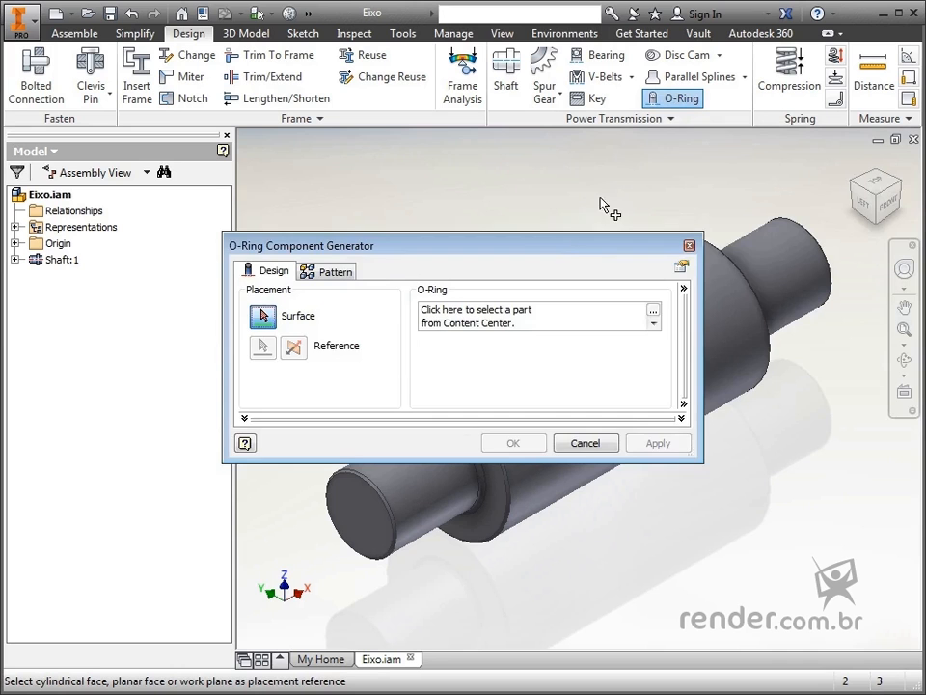
{"action": "left_click_drag", "start_coordinate": [559, 253], "coordinate": [587, 174]}
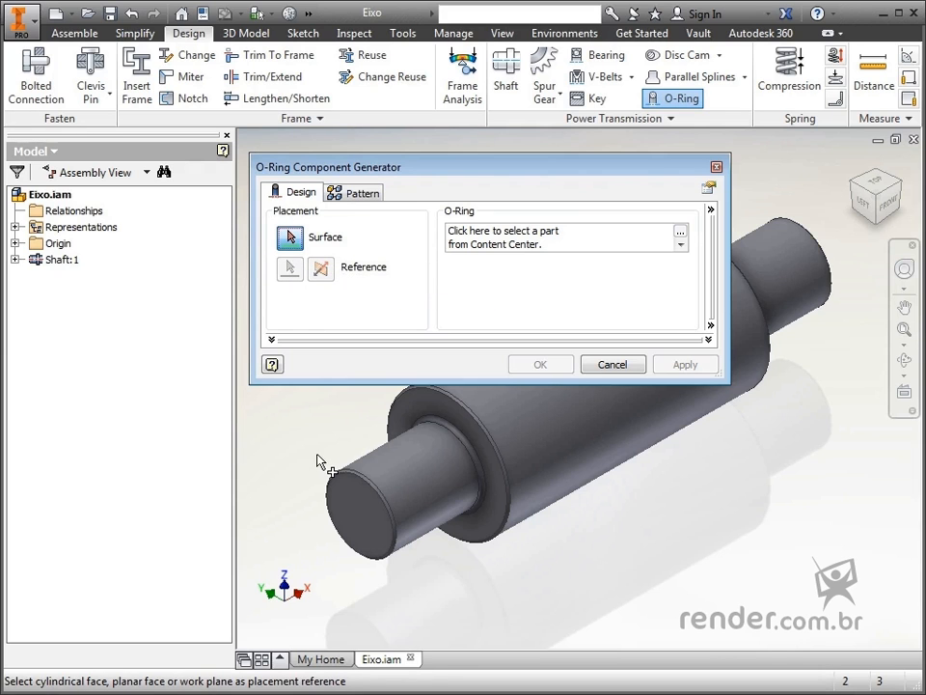
{"action": "left_click", "coordinate": [392, 463]}
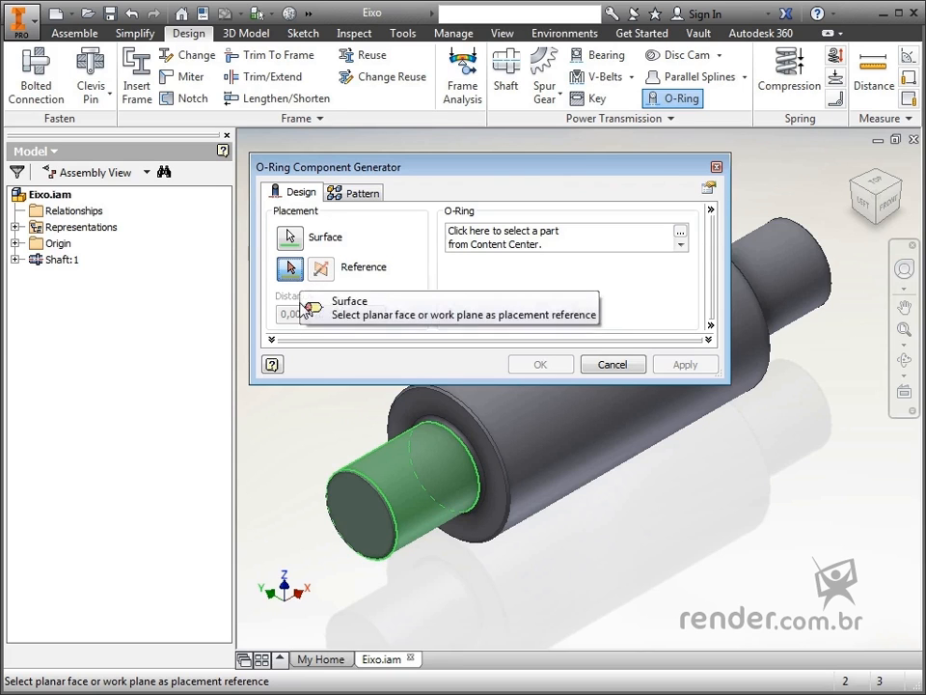
{"action": "left_click", "coordinate": [343, 494]}
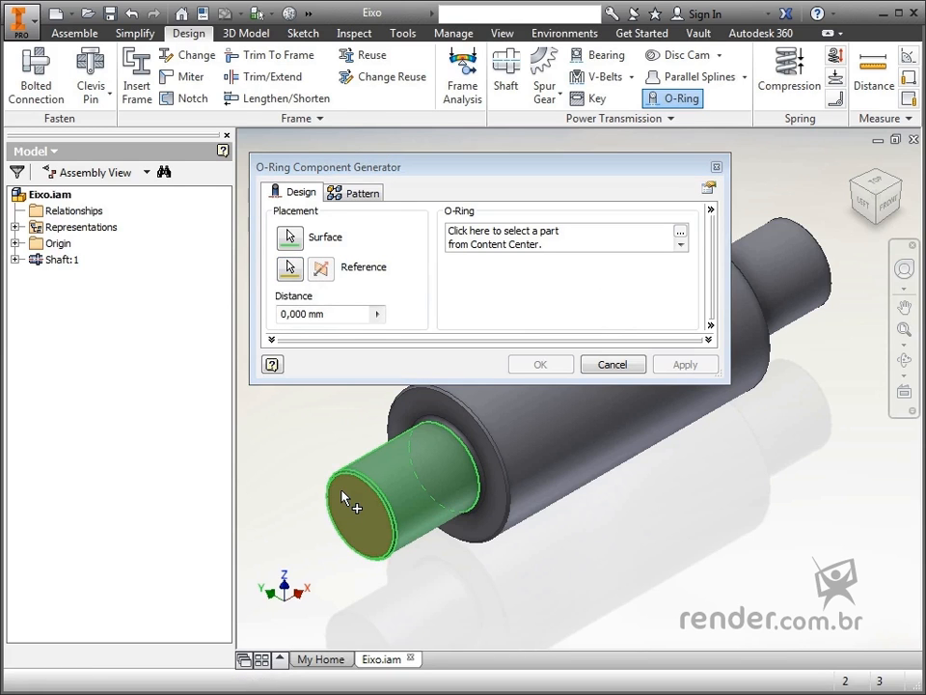
{"action": "double_click", "coordinate": [286, 314]}
{"action": "type", "text": "10"}
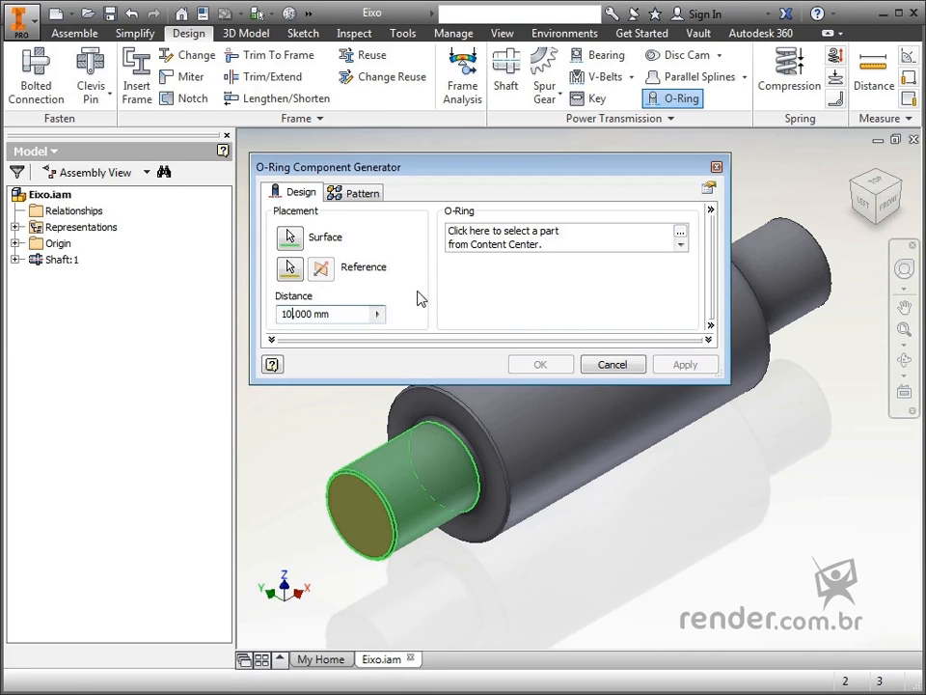
{"action": "left_click", "coordinate": [290, 268]}
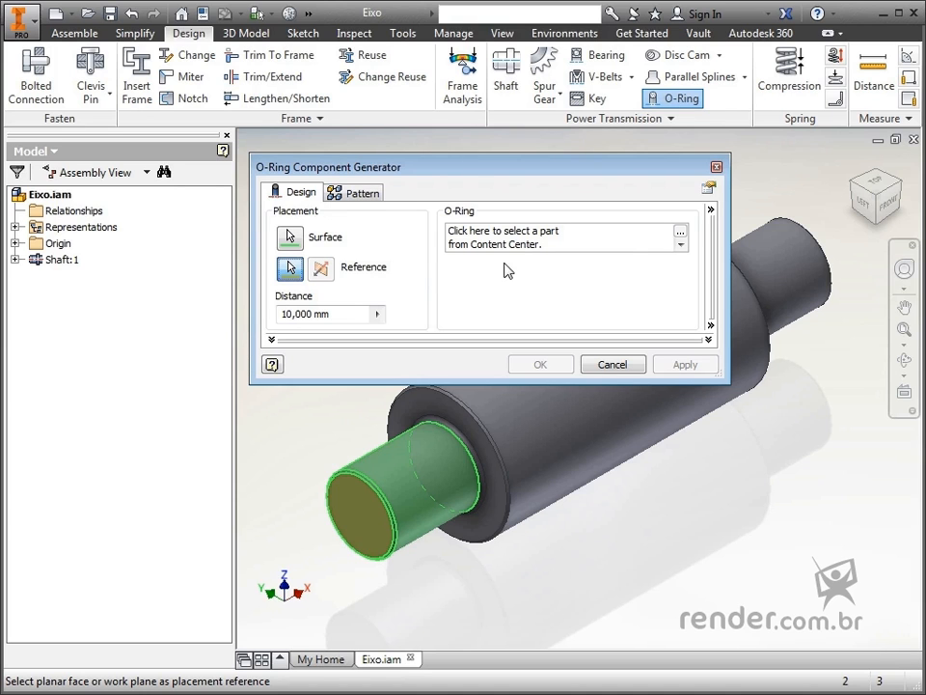
Filter the O-ring parts by the ISO standard and choose ISO 3601-1 hydraulic (External) from the Radial External category.
{"action": "left_click", "coordinate": [631, 242]}
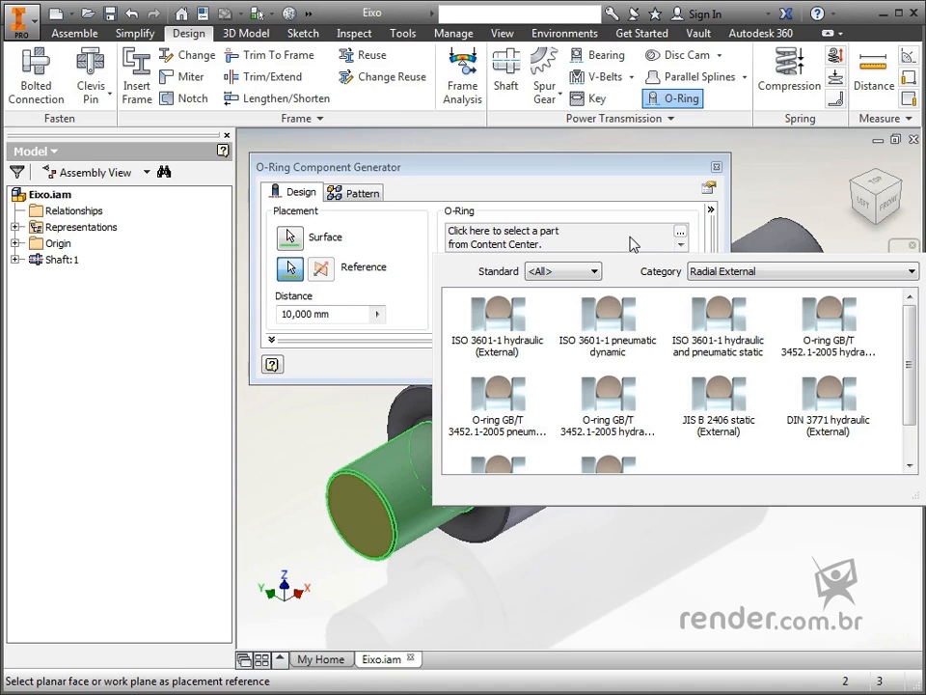
{"action": "left_click", "coordinate": [594, 271]}
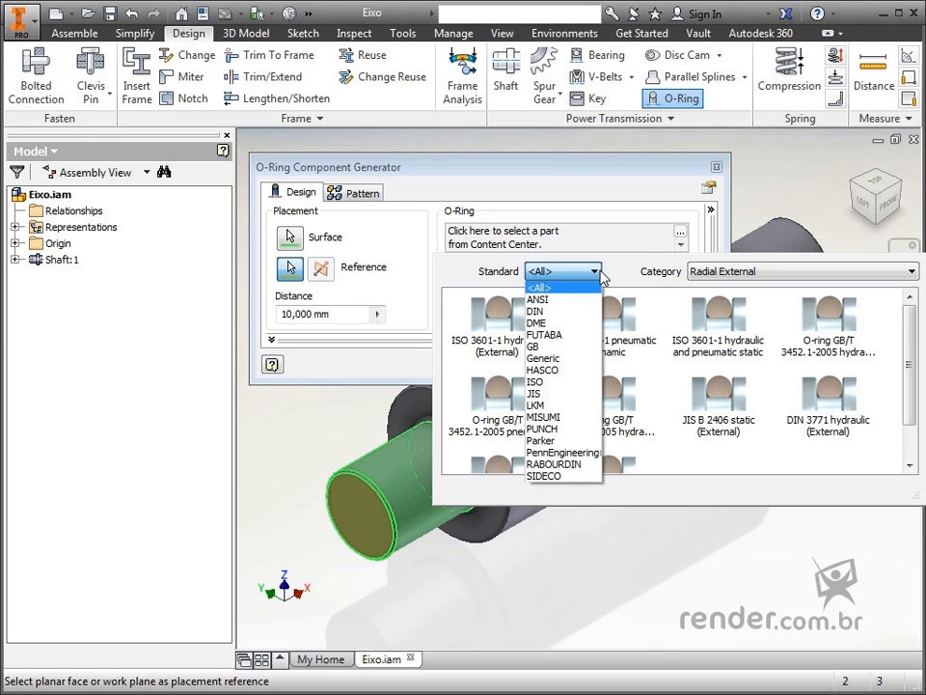
{"action": "left_click", "coordinate": [541, 383]}
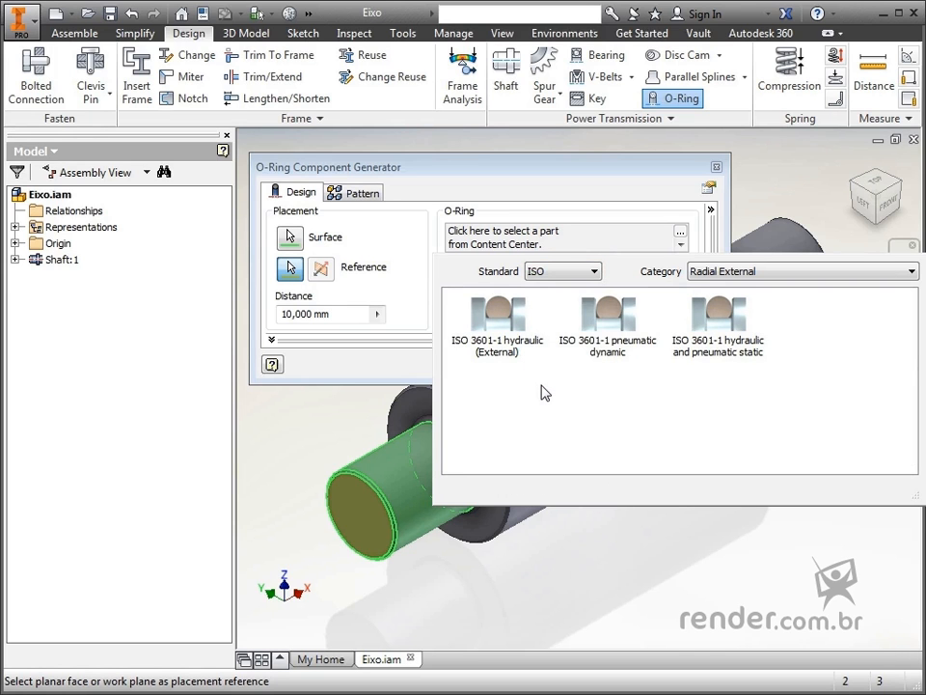
{"action": "double_click", "coordinate": [521, 355]}
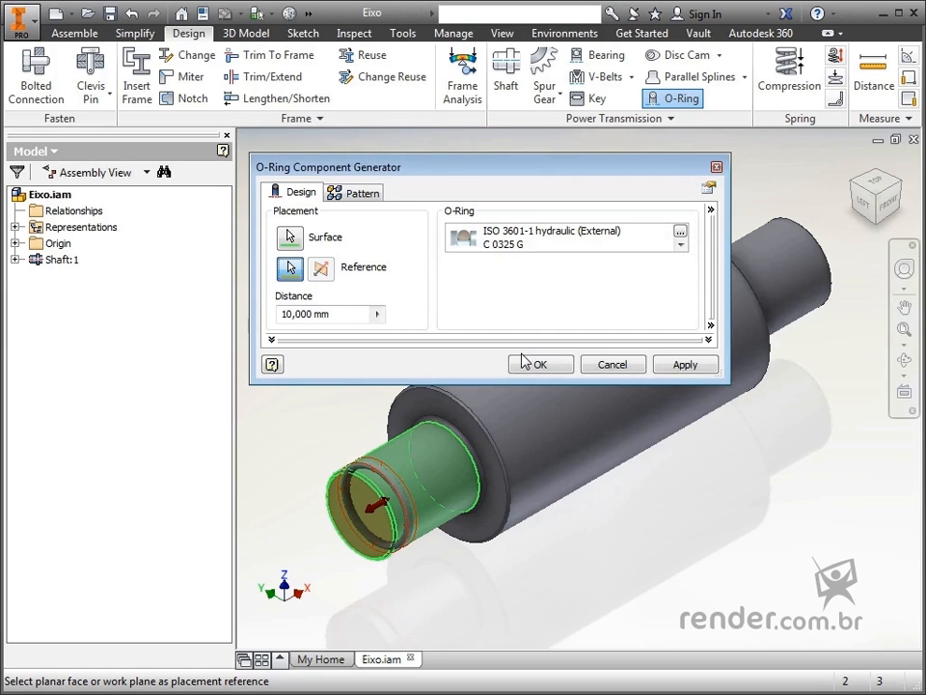
Review the available O-ring categories while keeping the current ring selection.
{"action": "left_click", "coordinate": [653, 246]}
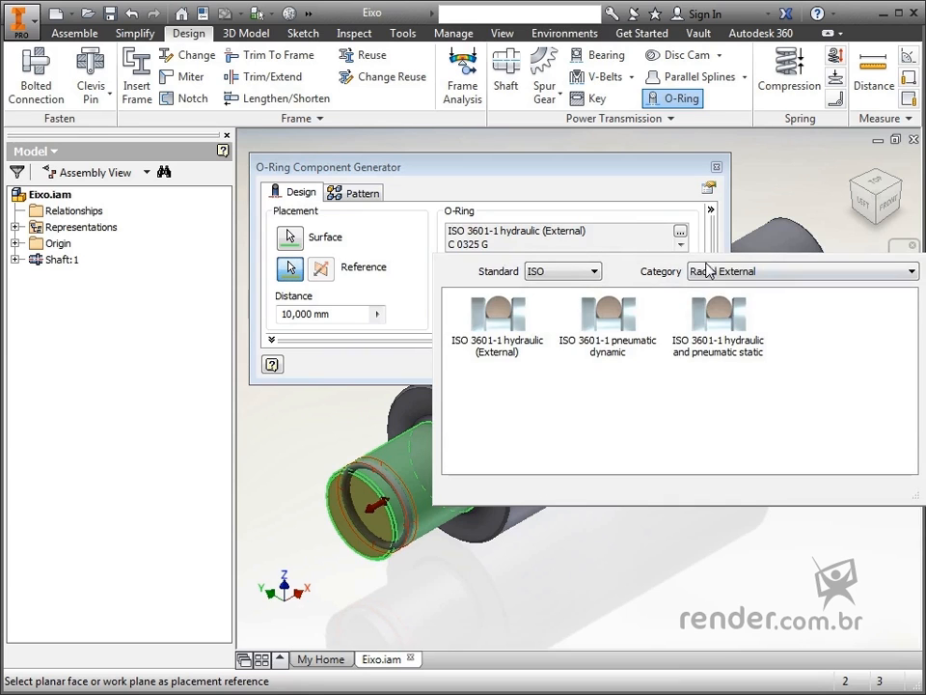
{"action": "left_click", "coordinate": [716, 272]}
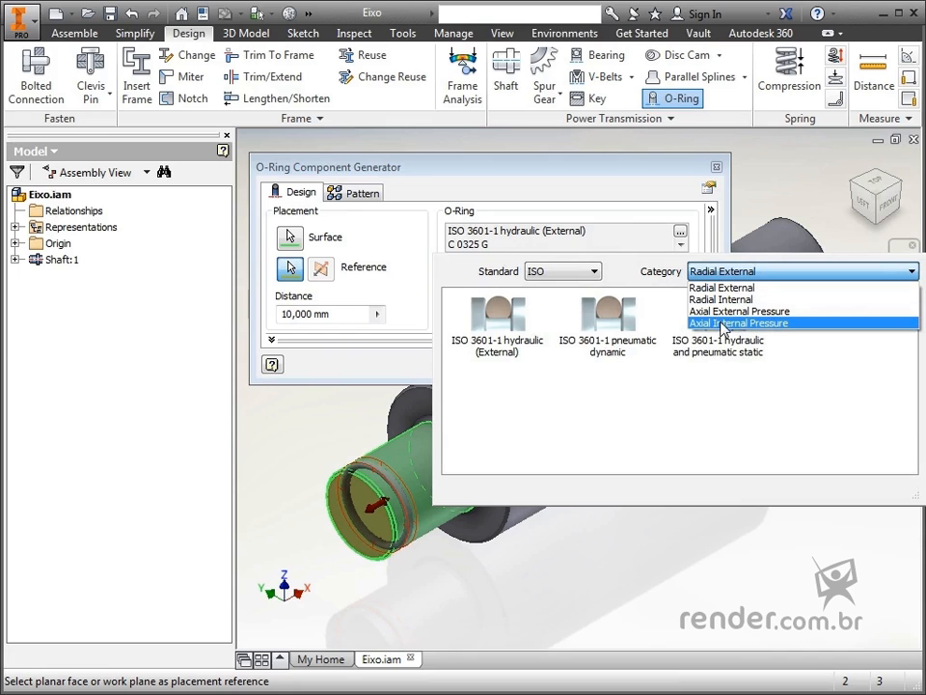
{"action": "left_click", "coordinate": [434, 339]}
{"action": "left_click", "coordinate": [496, 323]}
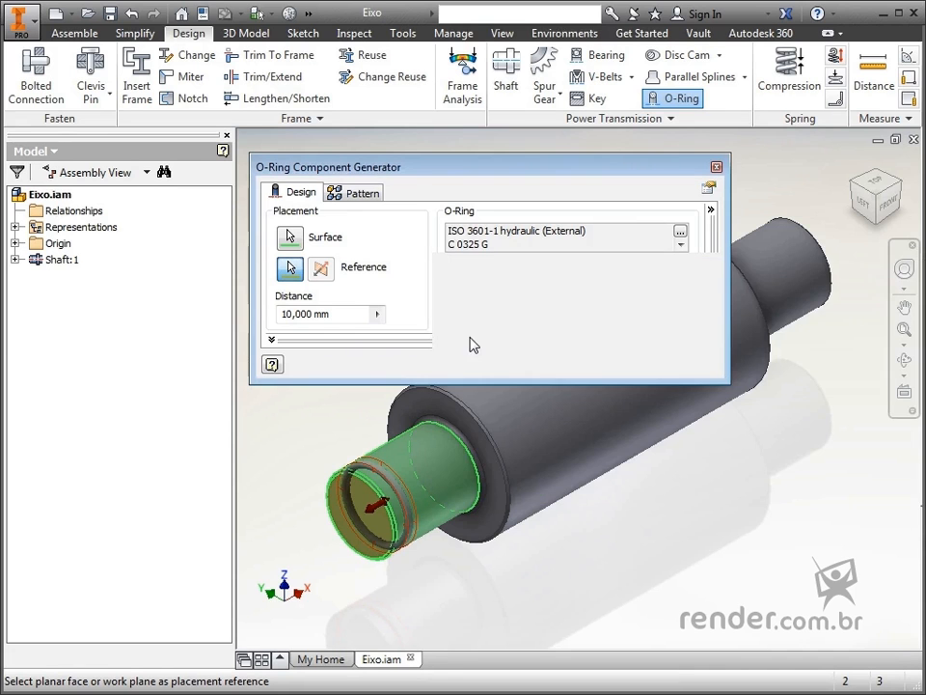
Pattern the O-ring axially with 2 instances spaced 225 mm apart and generate the rings with their grooves.
{"action": "left_click", "coordinate": [363, 196]}
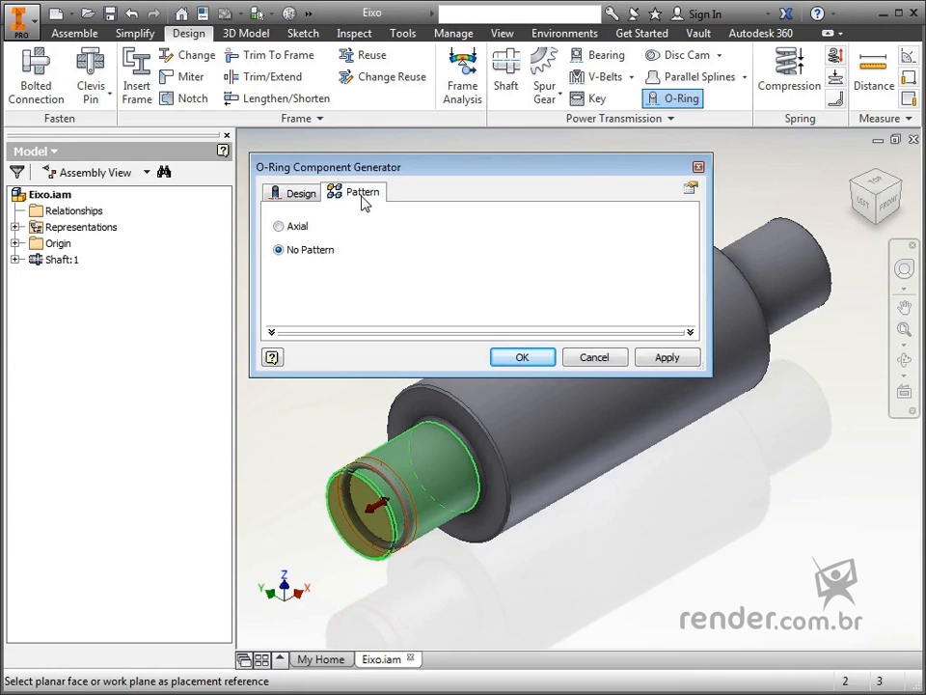
{"action": "left_click", "coordinate": [302, 229]}
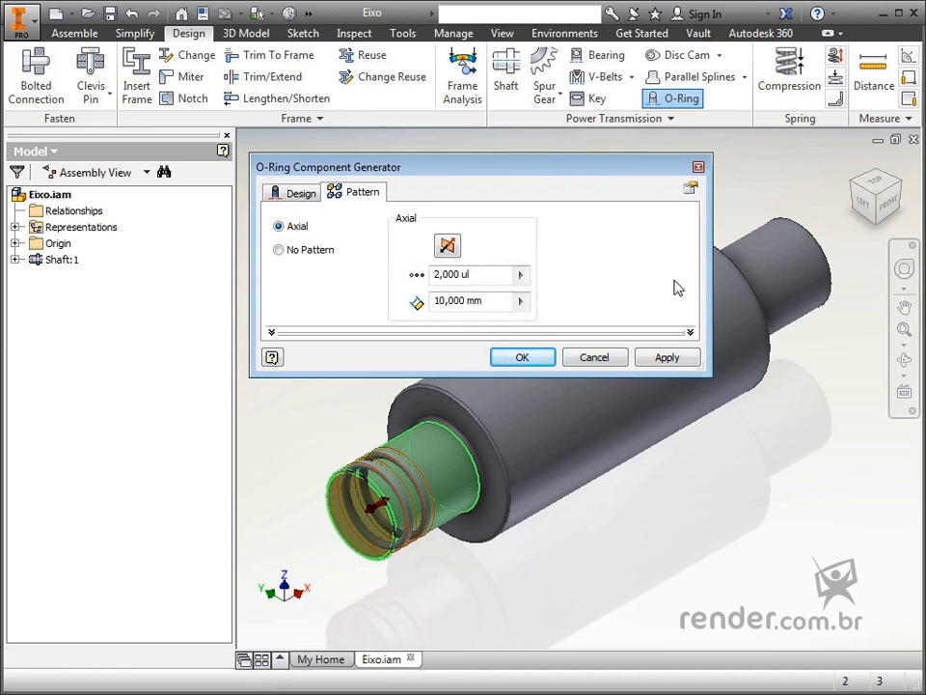
{"action": "left_click_drag", "start_coordinate": [442, 301], "coordinate": [428, 302]}
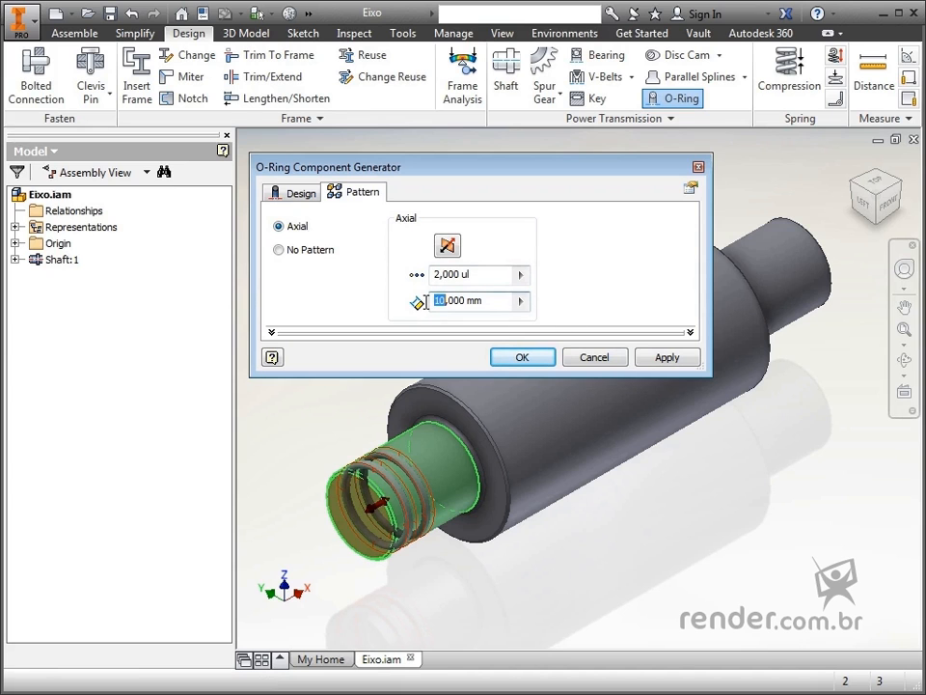
{"action": "type", "text": "225"}
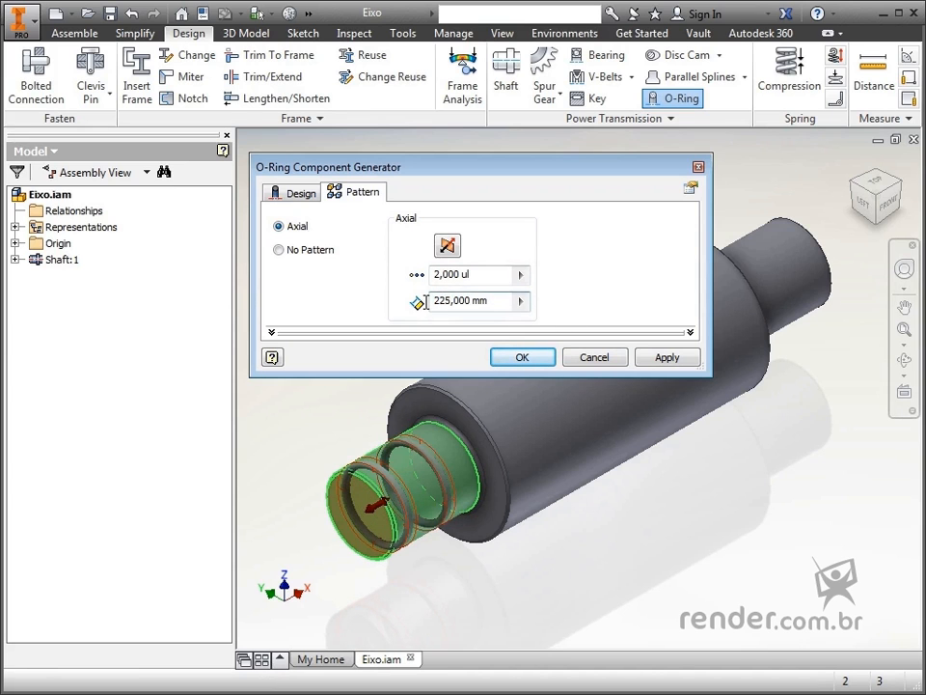
{"action": "left_click", "coordinate": [521, 357]}
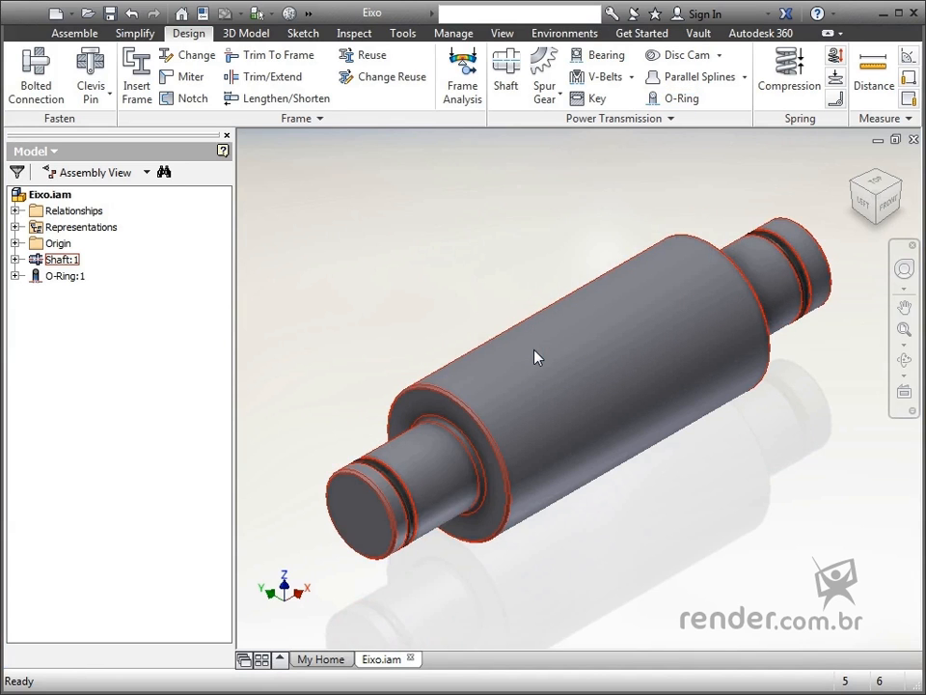
Inspect the O-rings and their grooves on both end journals of the shaft.
{"action": "scroll", "coordinate": [391, 492], "scroll_direction": "up", "scroll_amount": 3}
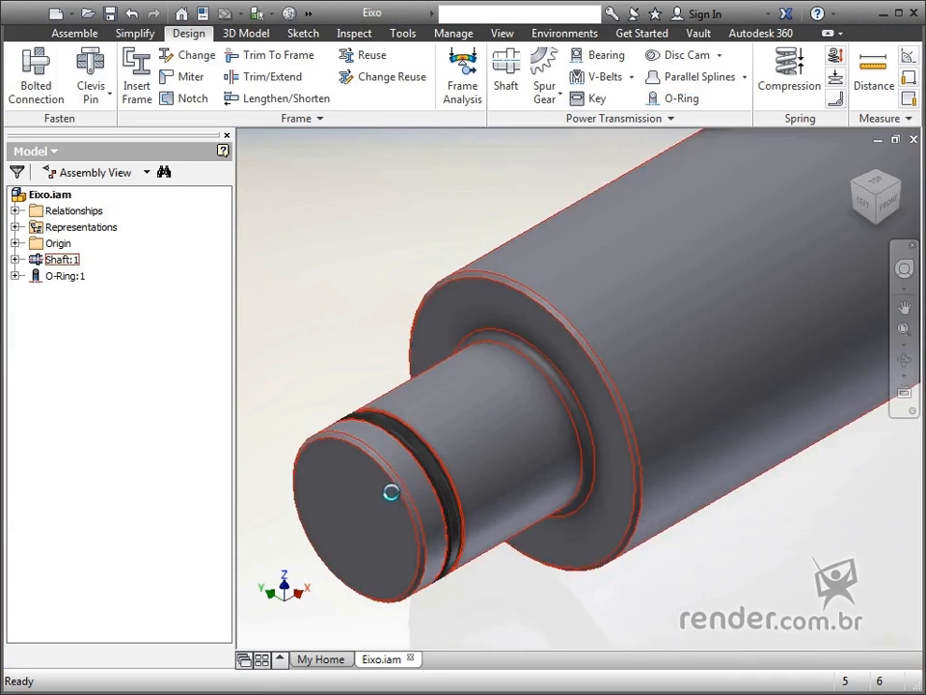
{"action": "scroll", "coordinate": [423, 438], "scroll_direction": "up", "scroll_amount": 2}
{"action": "scroll", "coordinate": [668, 366], "scroll_direction": "down", "scroll_amount": 5}
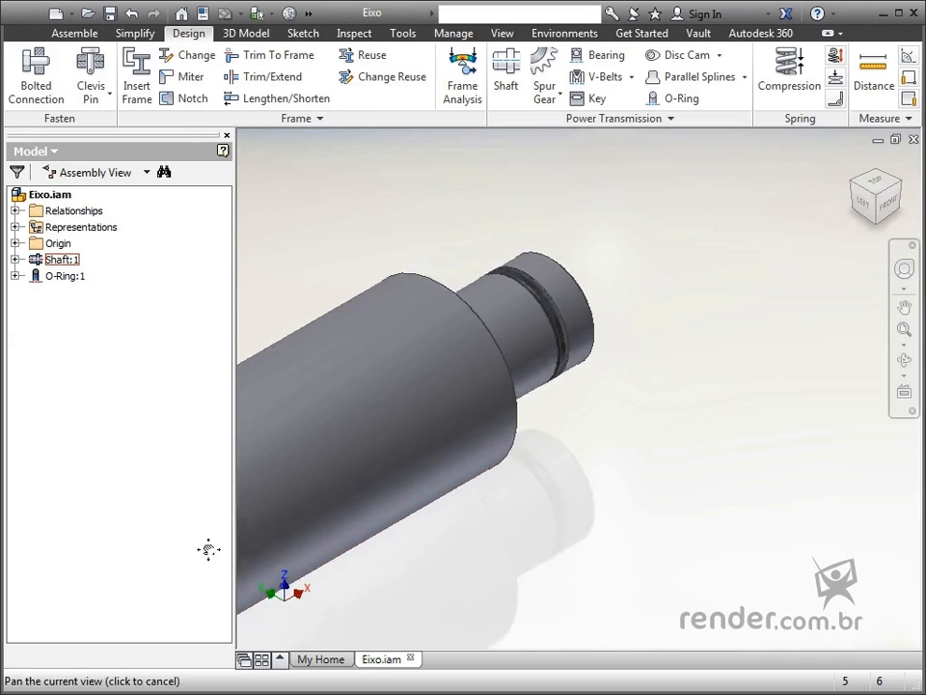
{"action": "key", "text": "Escape"}
{"action": "scroll", "coordinate": [434, 342], "scroll_direction": "up", "scroll_amount": 6}
{"action": "scroll", "coordinate": [401, 405], "scroll_direction": "down", "scroll_amount": 3}
{"action": "scroll", "coordinate": [400, 407], "scroll_direction": "down", "scroll_amount": 3}
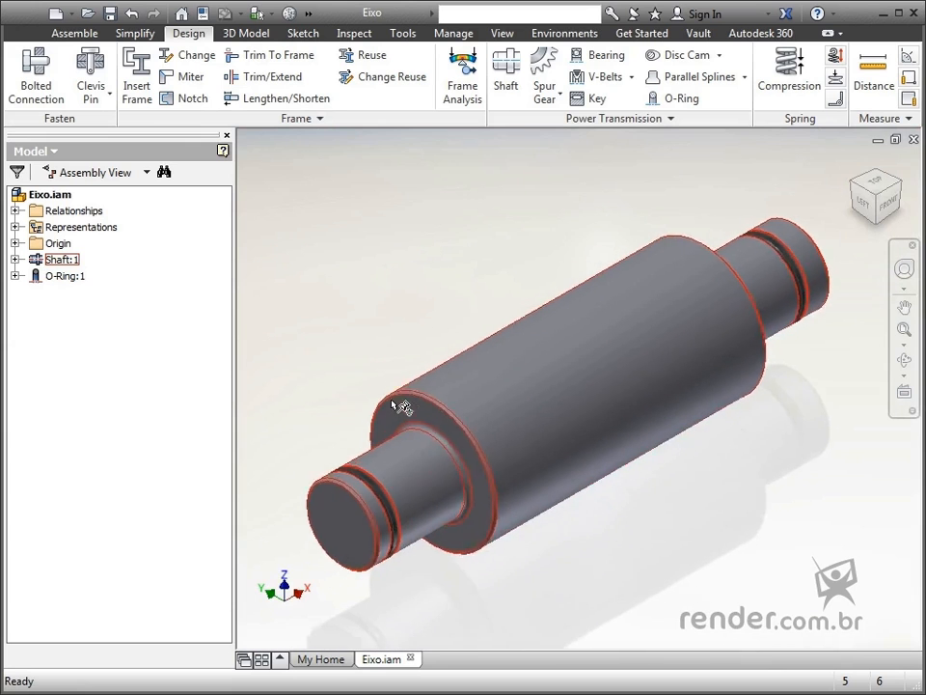